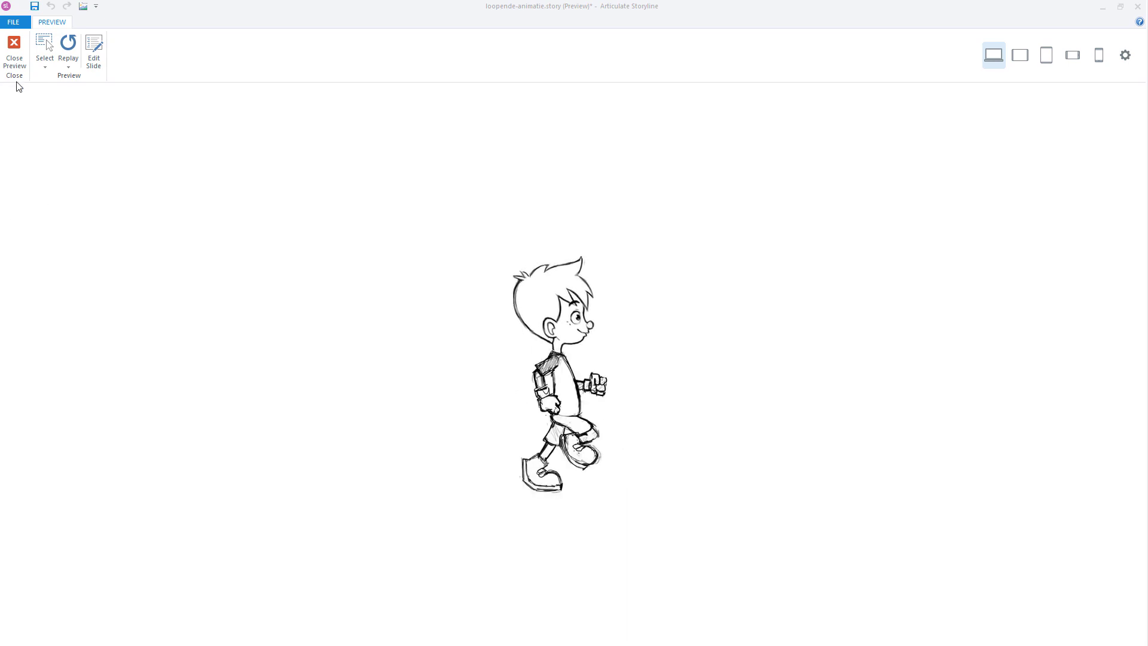
# - Close the preview, open the loop layer, and check its poses by hiding and re-showing Pictures 1–3
pyautogui.click(14, 54)
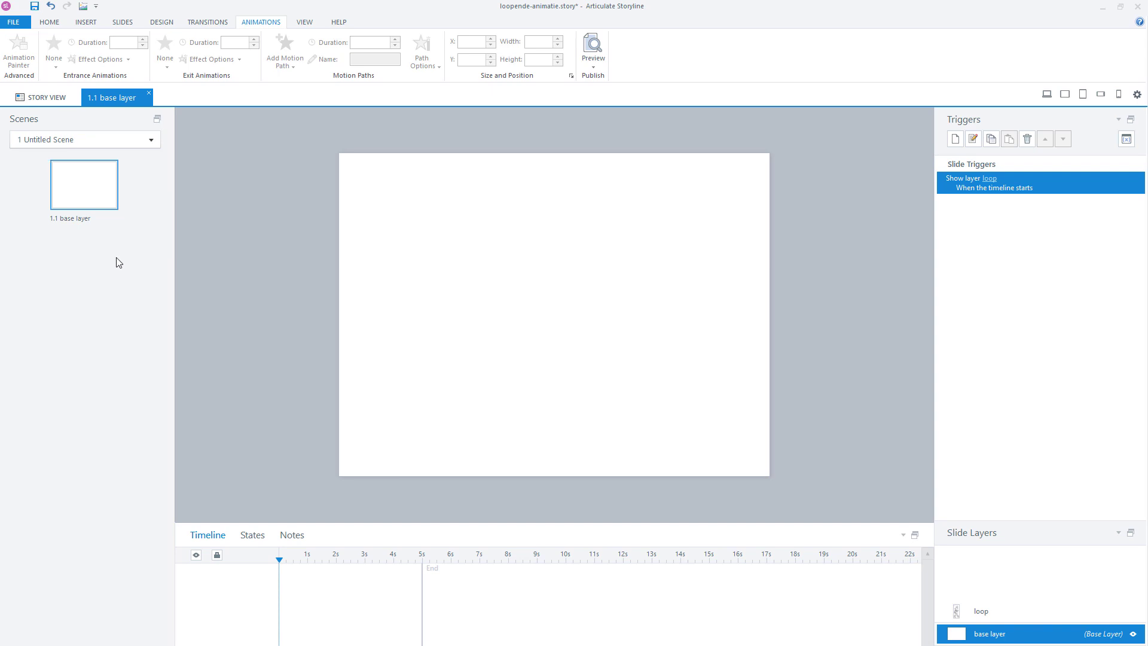
pyautogui.click(1002, 609)
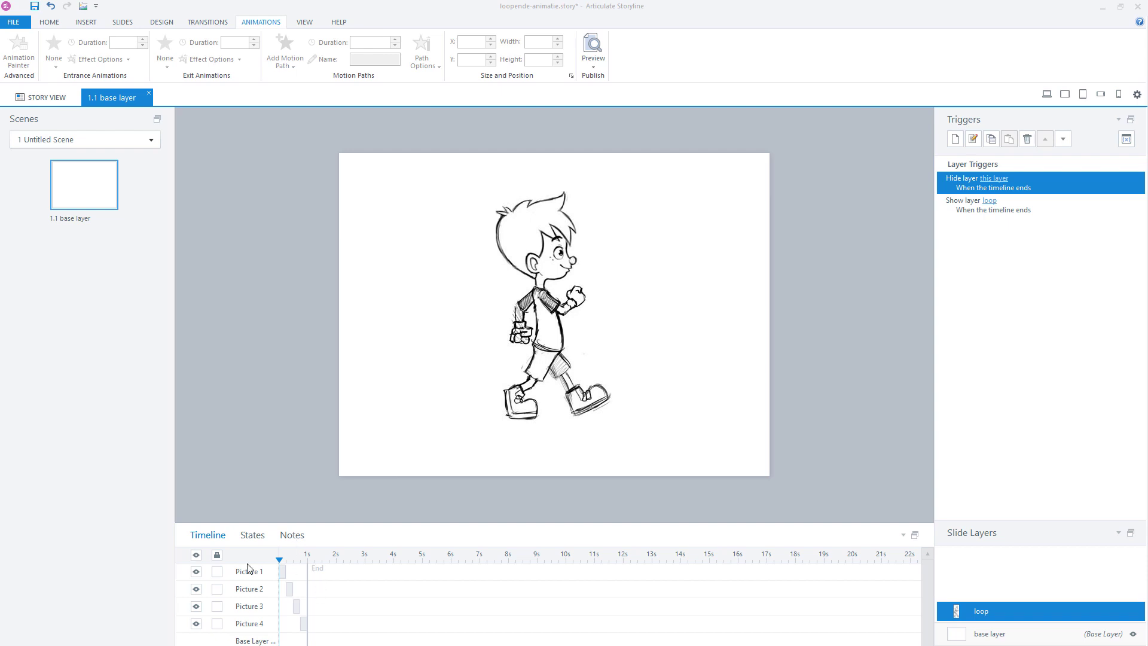
pyautogui.click(196, 572)
pyautogui.click(196, 589)
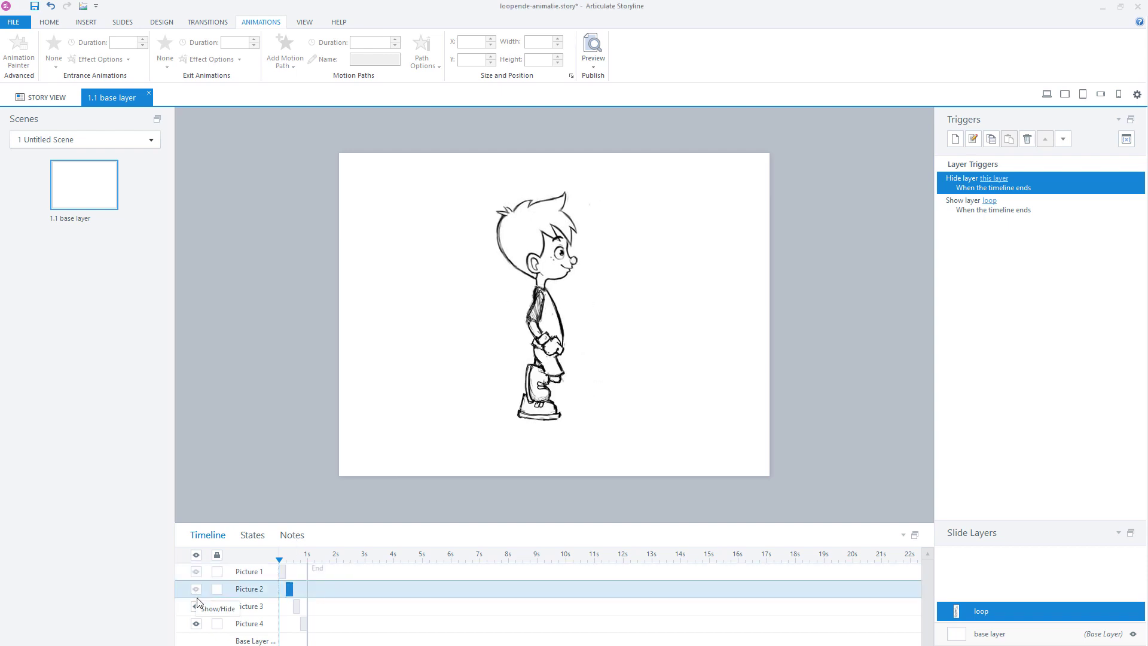
pyautogui.click(196, 607)
pyautogui.click(196, 606)
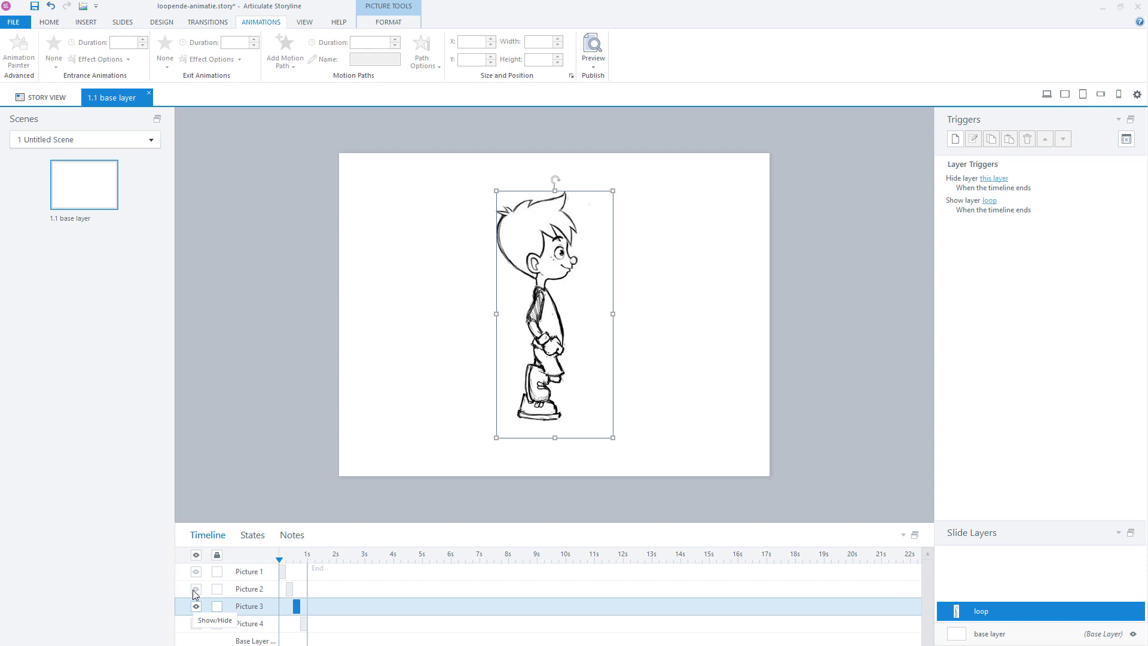
pyautogui.click(197, 590)
pyautogui.click(196, 572)
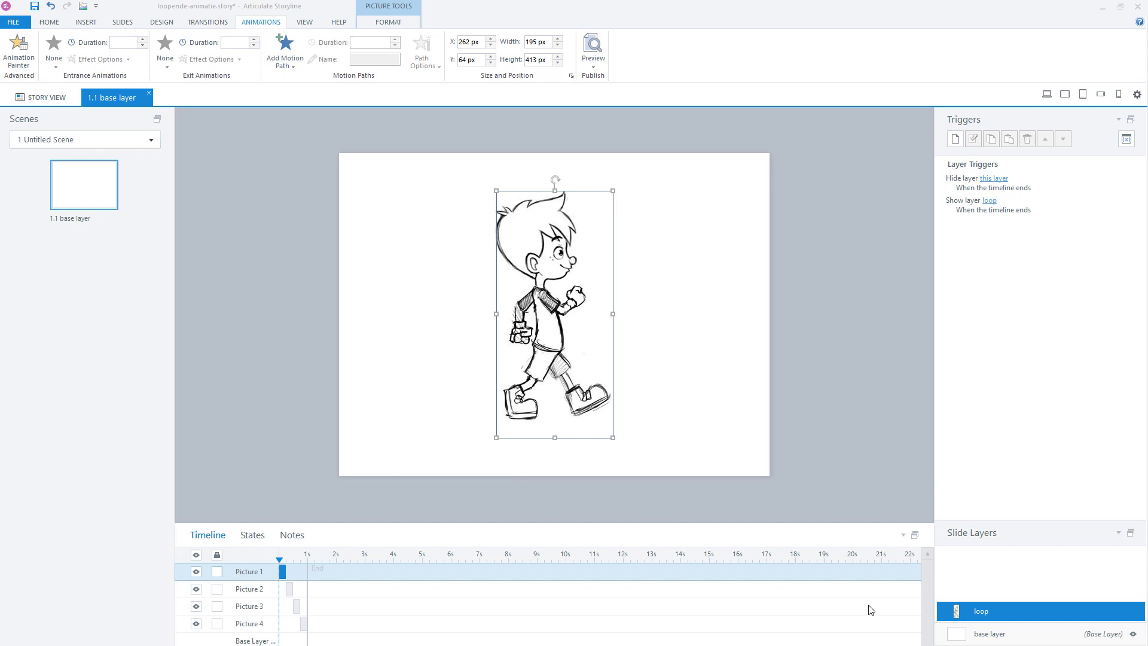
# - Check the base layer's Show layer trigger, then preview only this slide from the loop layer
pyautogui.click(996, 635)
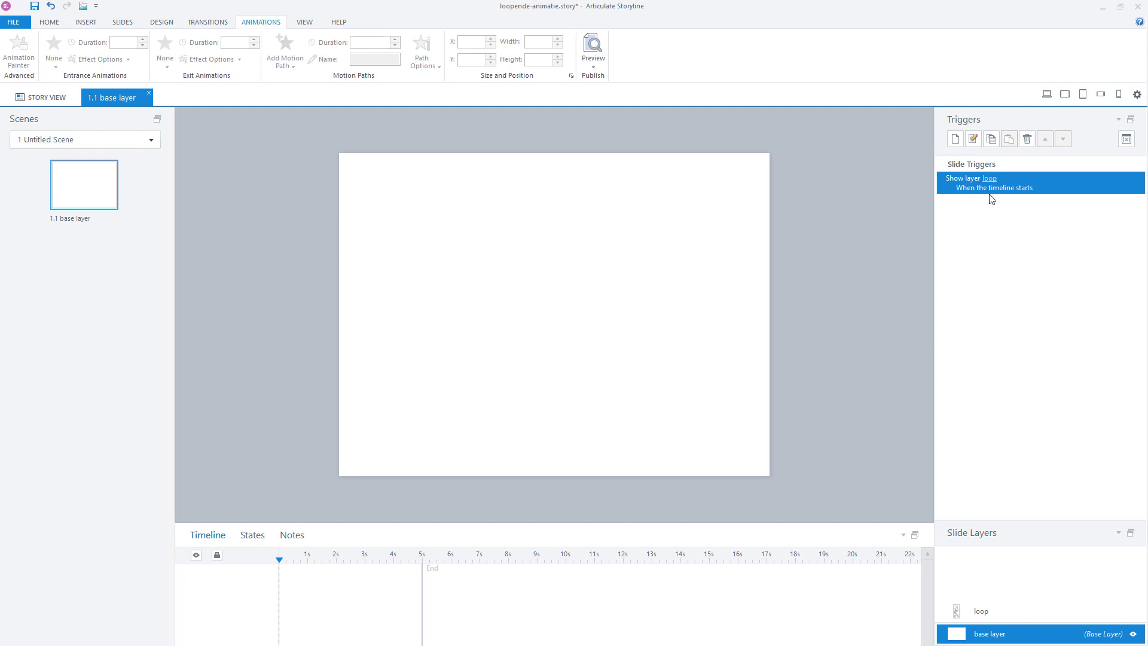
pyautogui.click(981, 611)
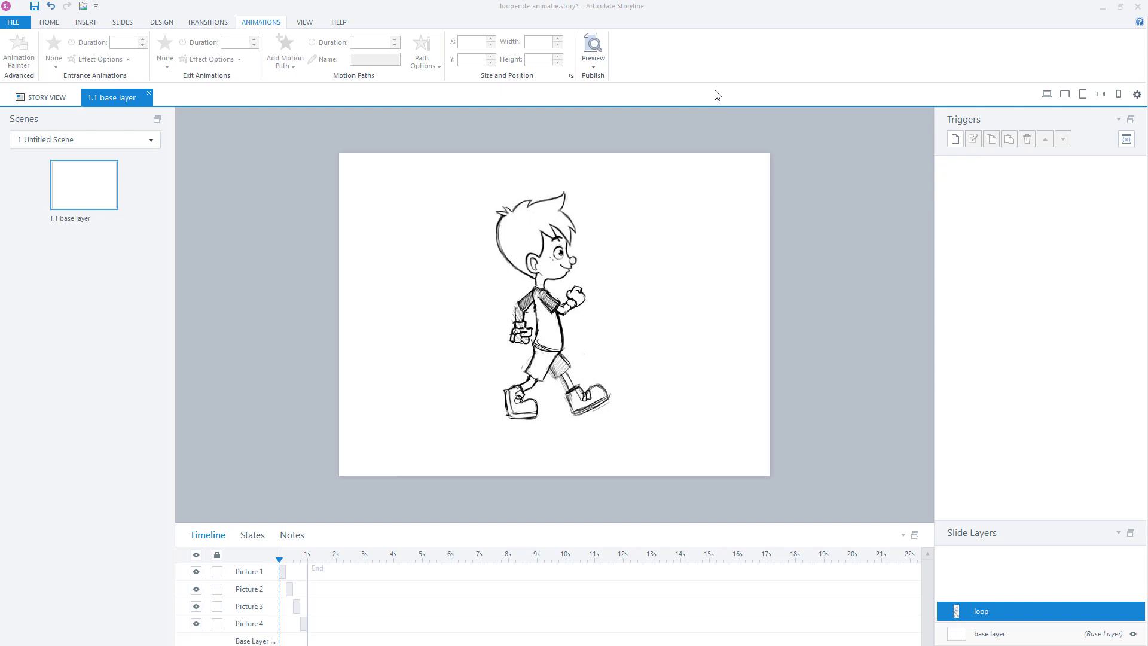
pyautogui.click(594, 62)
pyautogui.click(583, 80)
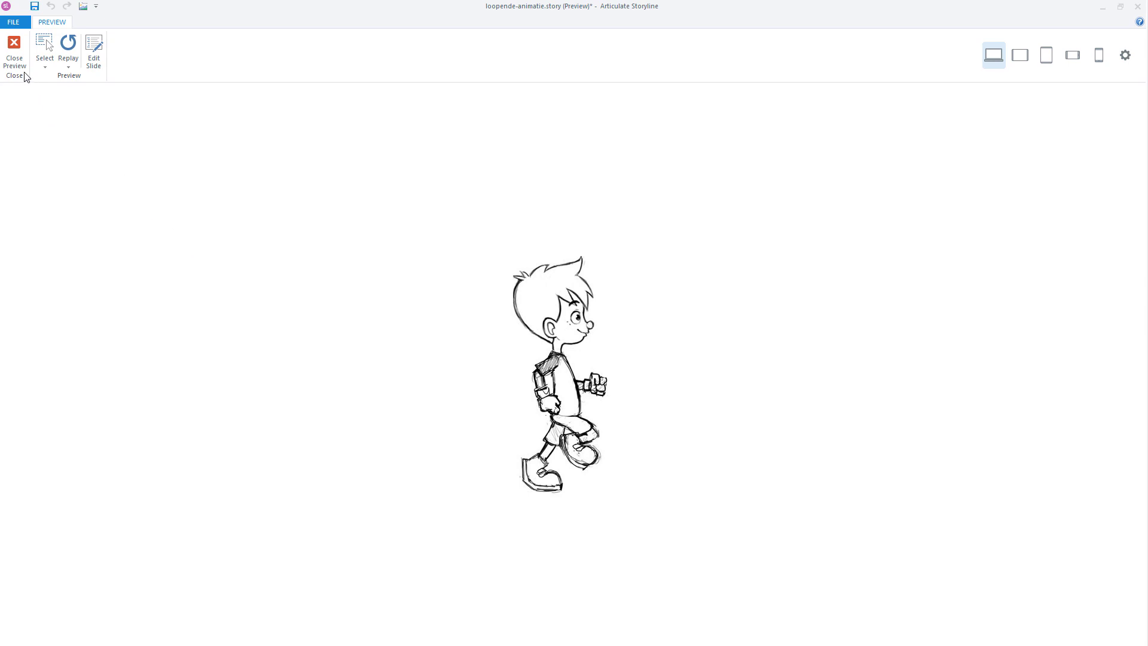
# - Add a loop-layer trigger: Hide layer, This Layer, when the timeline ends
pyautogui.click(14, 57)
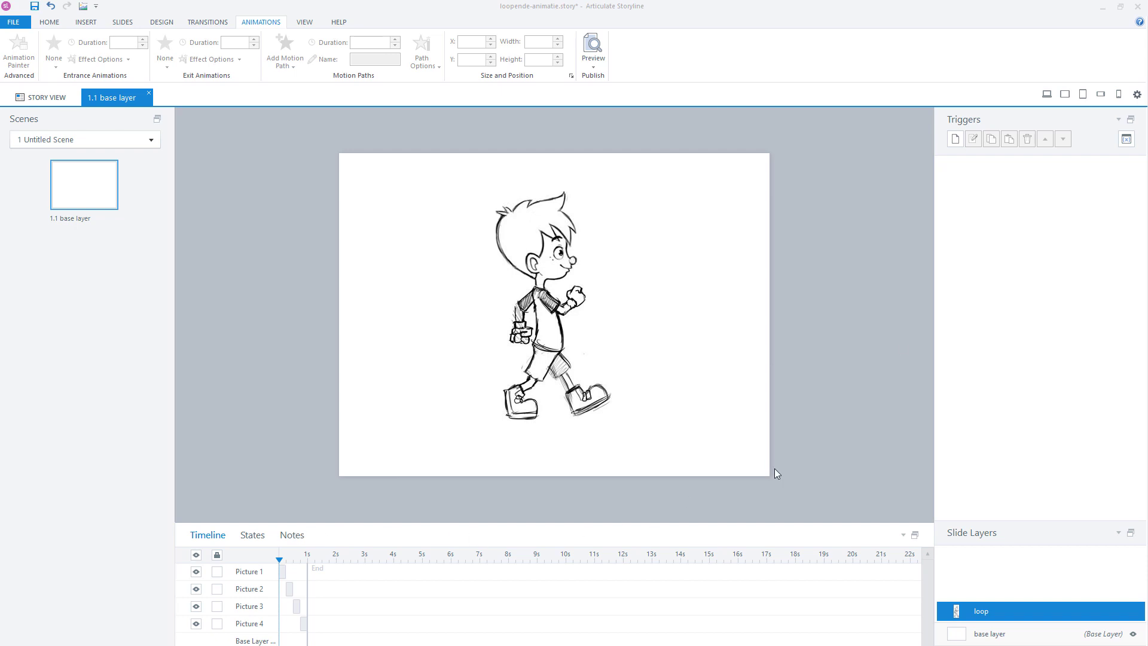
pyautogui.click(955, 140)
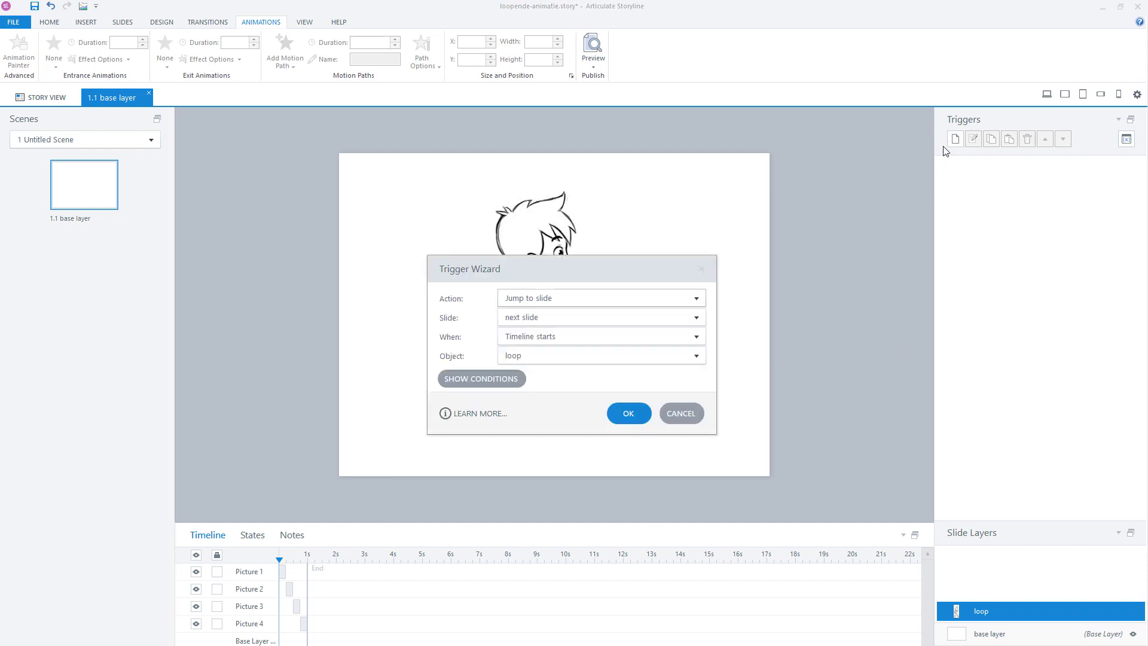
pyautogui.click(573, 298)
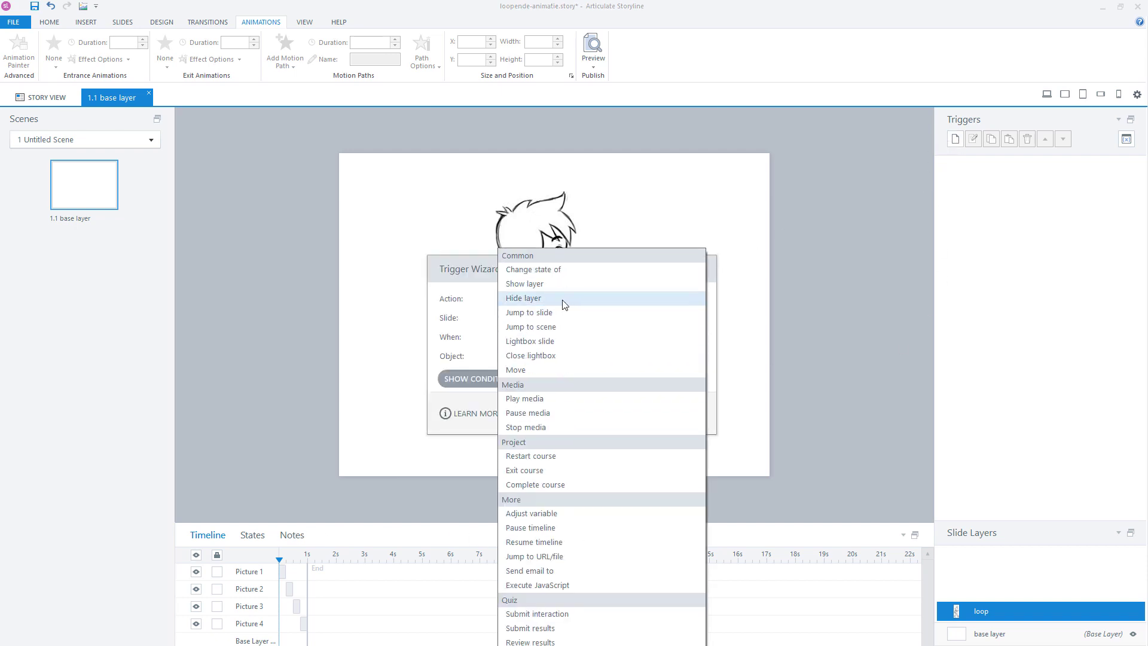
pyautogui.click(564, 302)
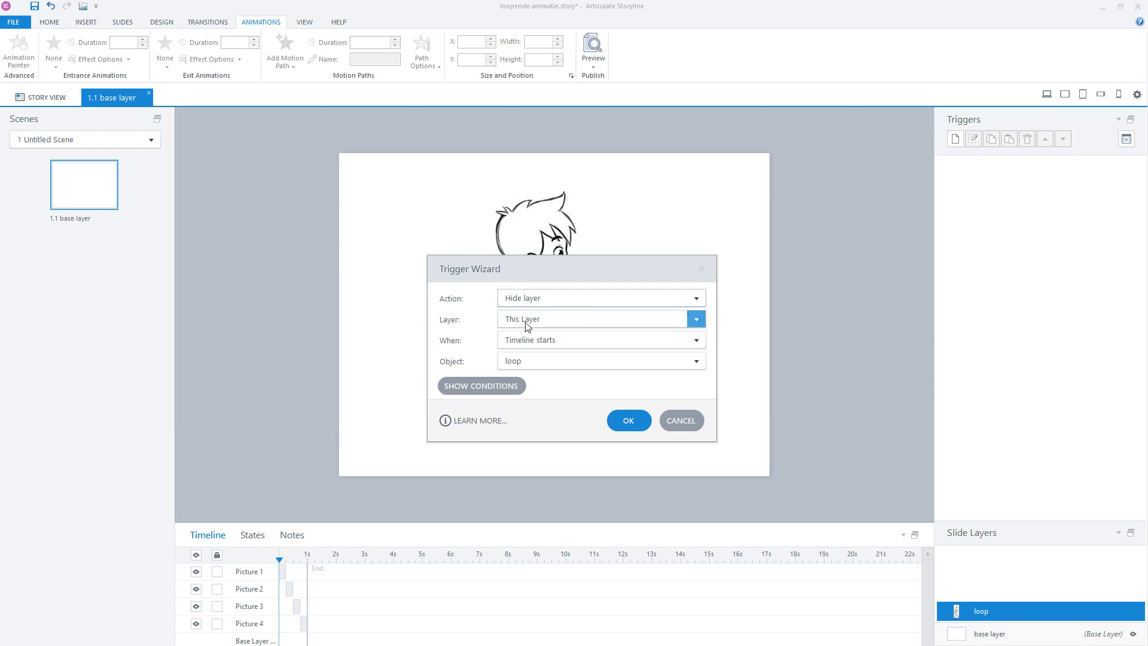
pyautogui.click(542, 342)
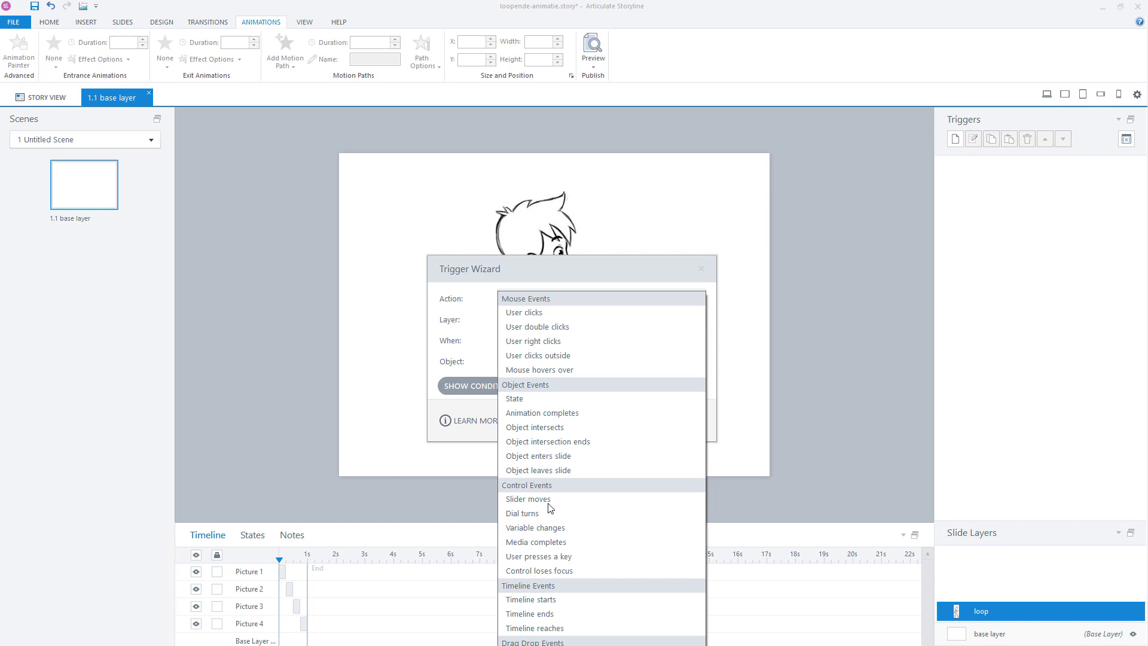
pyautogui.click(545, 614)
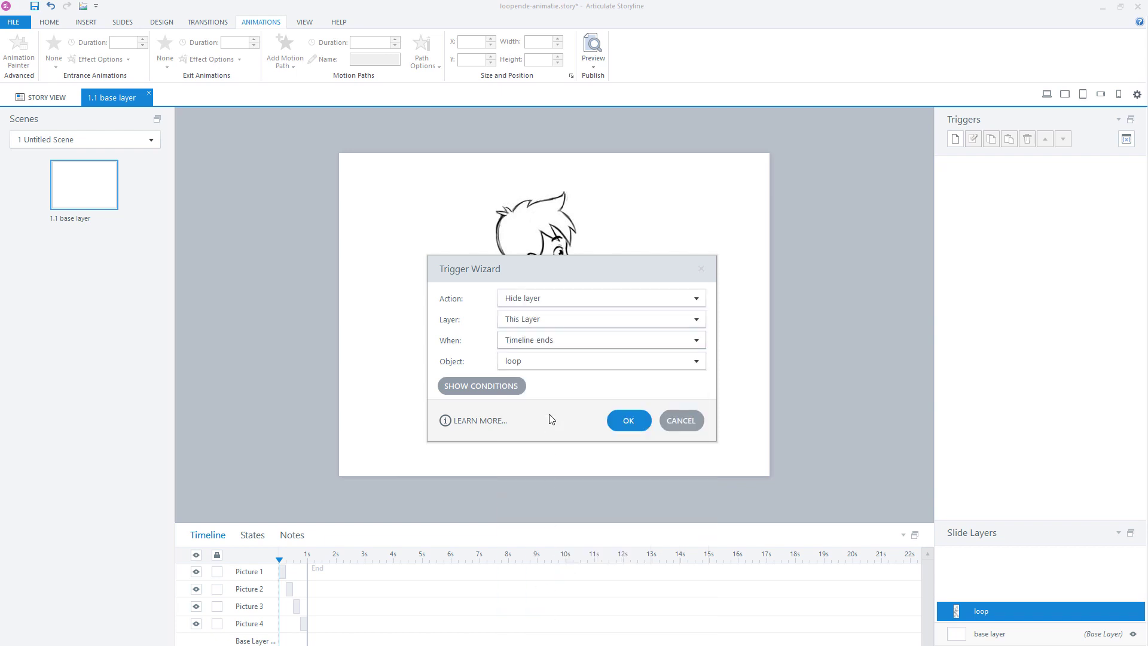
pyautogui.click(628, 421)
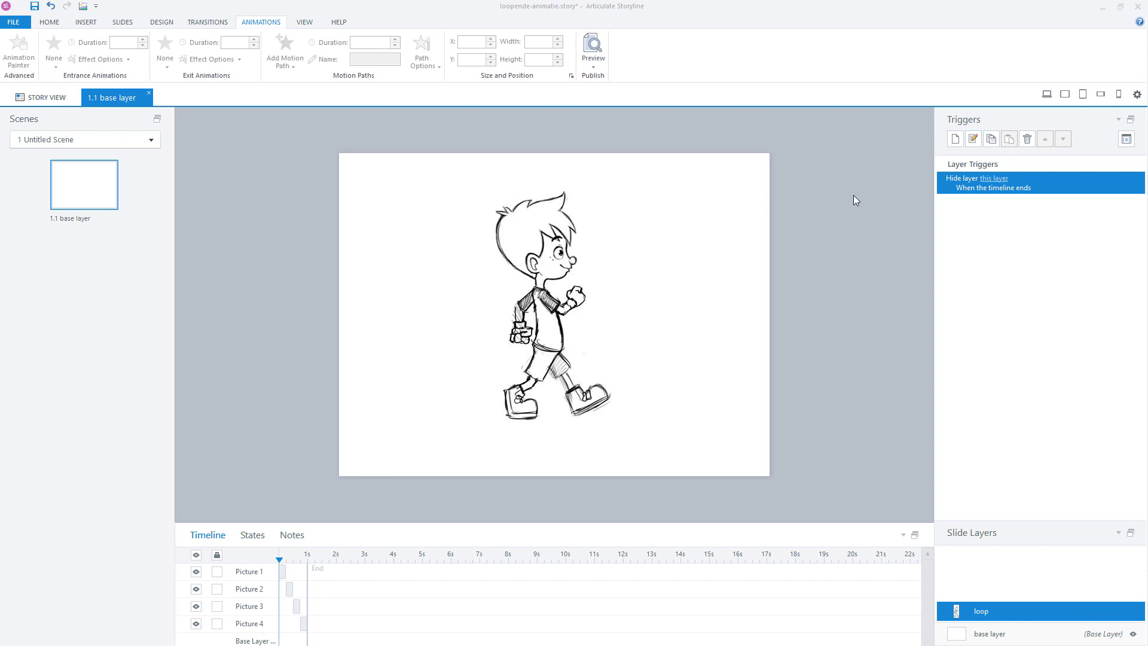
# - Add a second trigger that shows the loop layer when the timeline ends
pyautogui.click(955, 139)
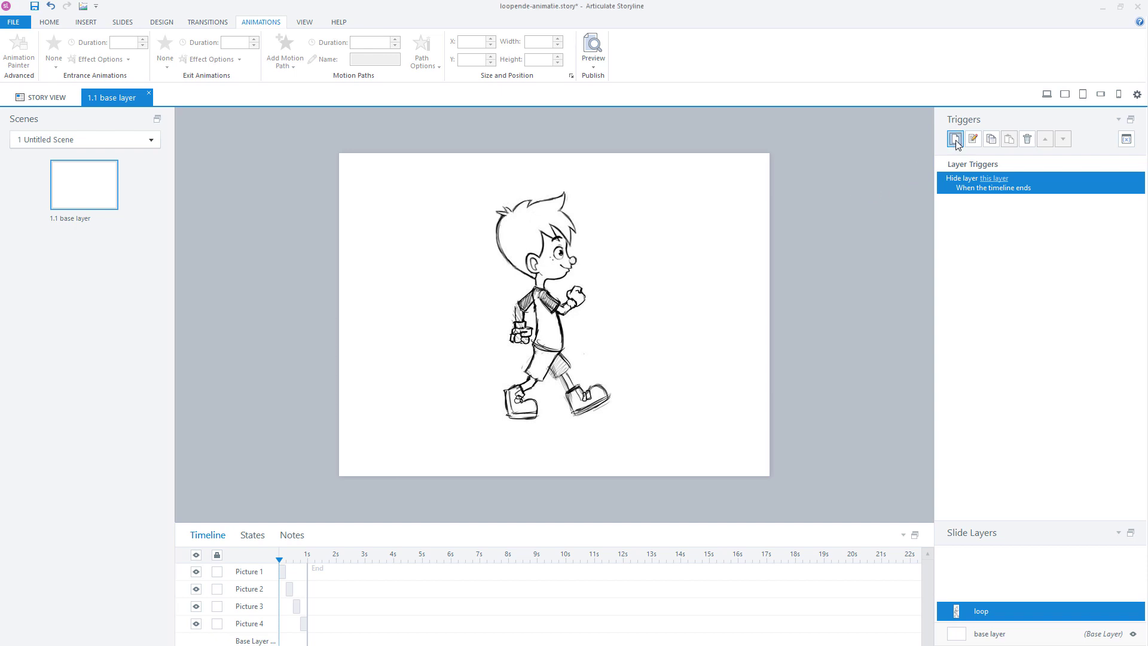
pyautogui.click(534, 317)
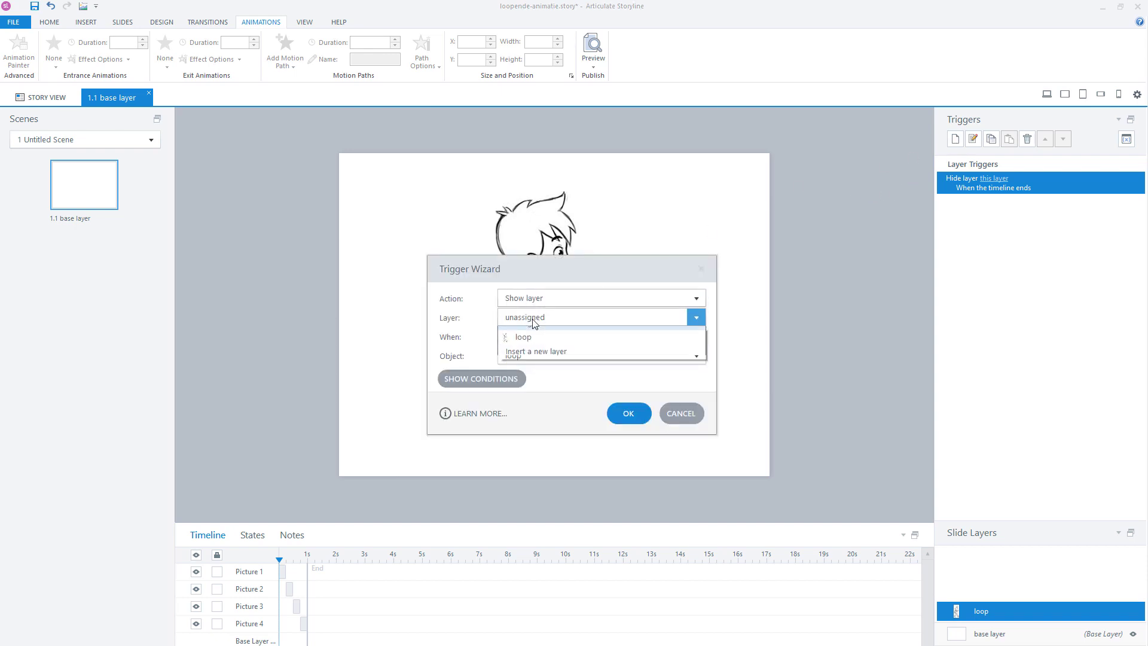
pyautogui.click(526, 347)
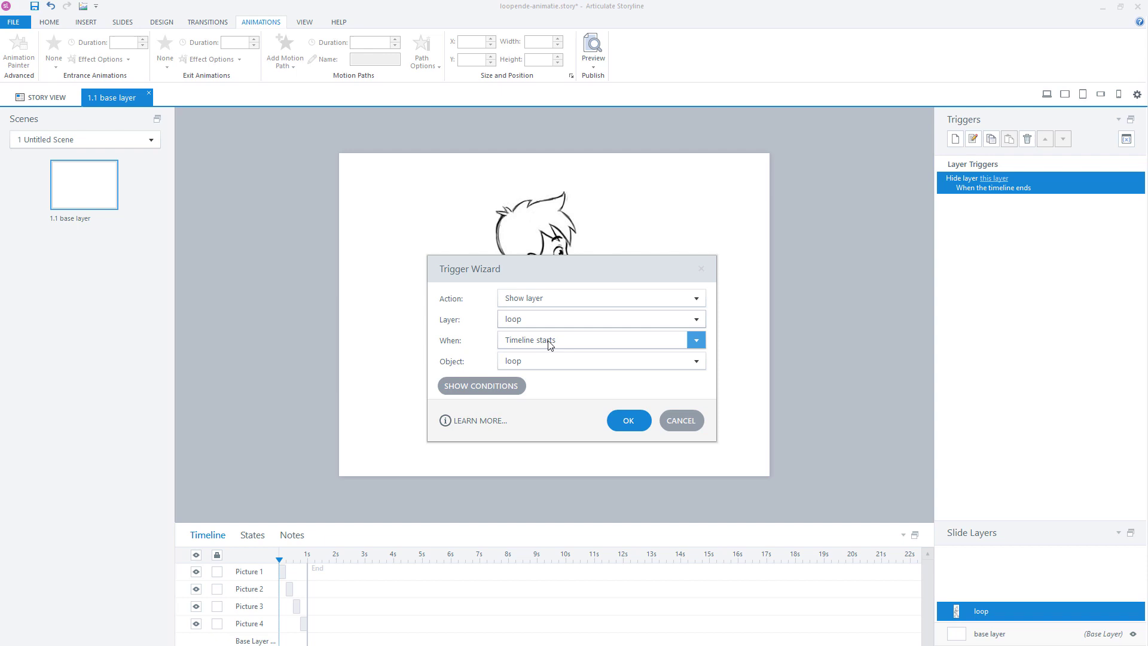
pyautogui.click(547, 341)
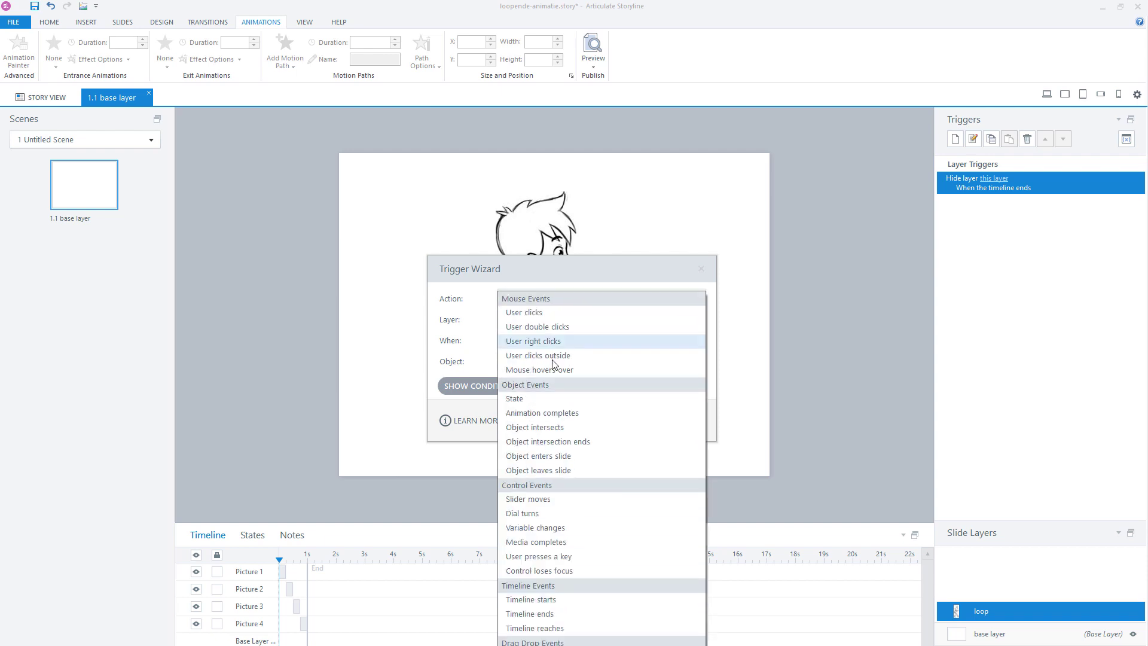
pyautogui.click(538, 614)
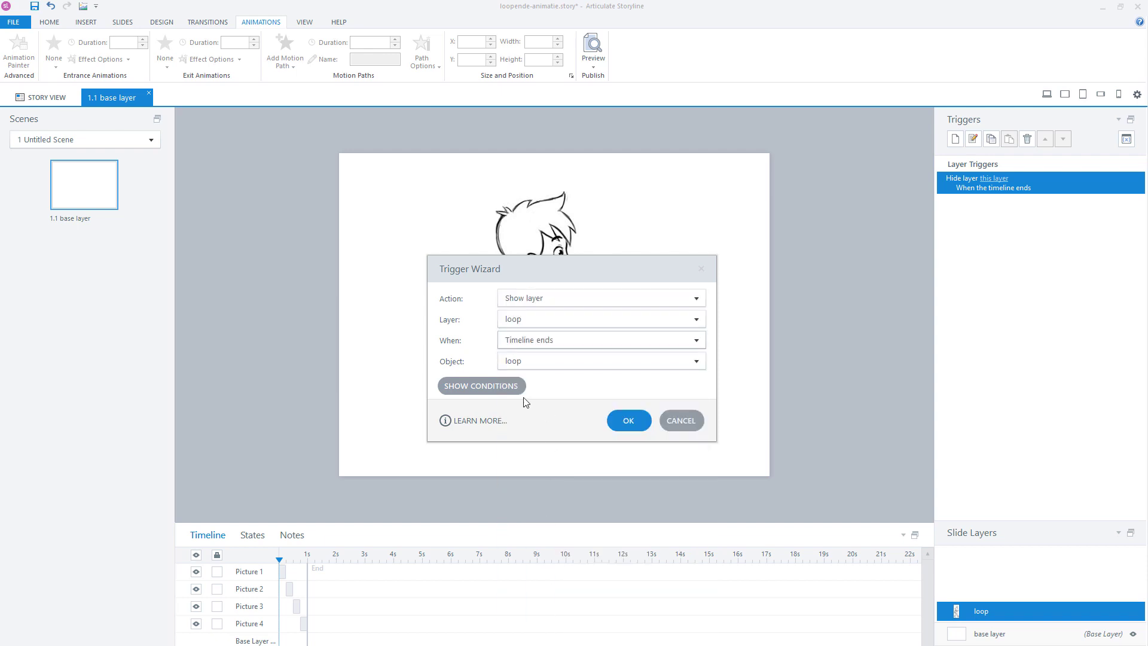
pyautogui.click(630, 420)
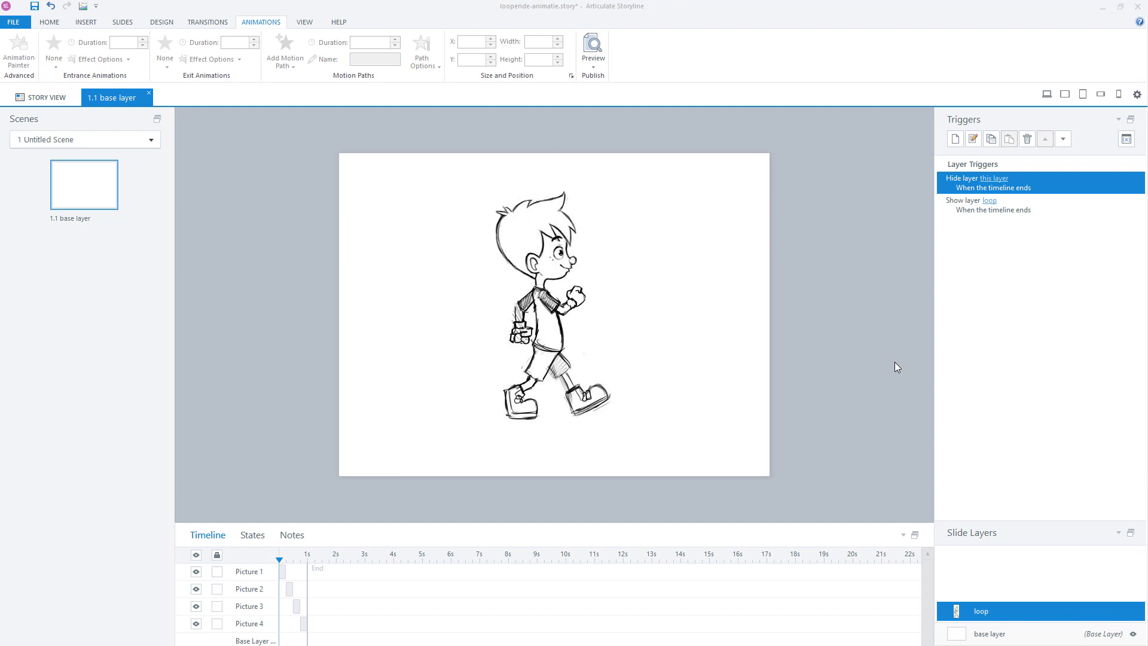
# - Open the loop layer's context menu and dismiss it with Escape
pyautogui.rightClick(1006, 609)
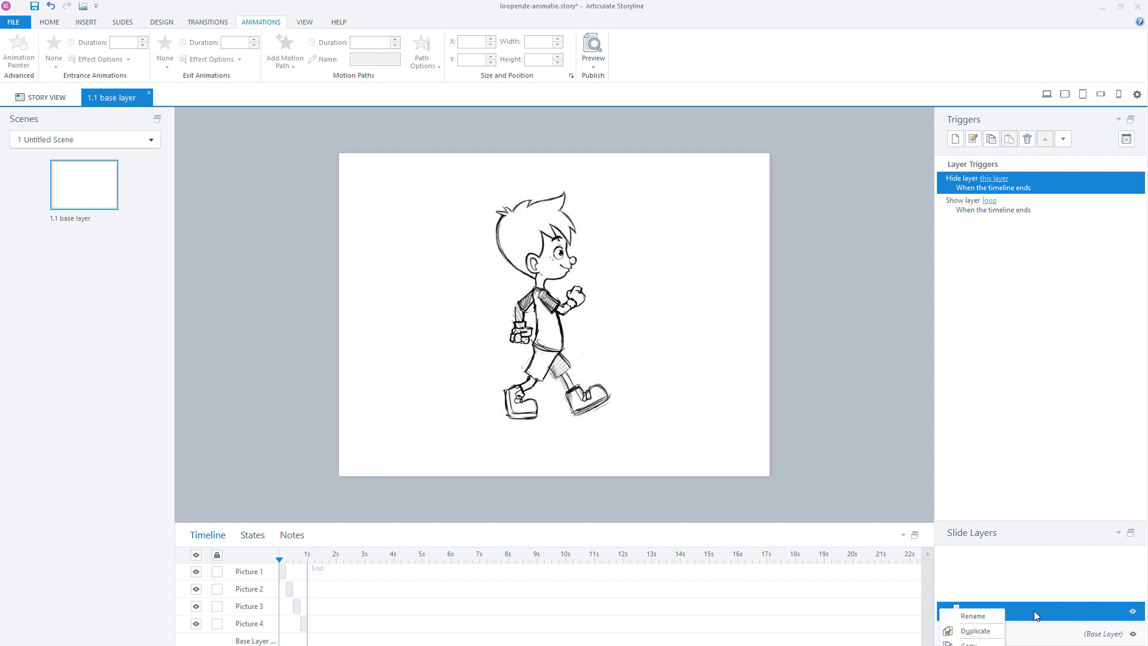
pyautogui.press('Escape')
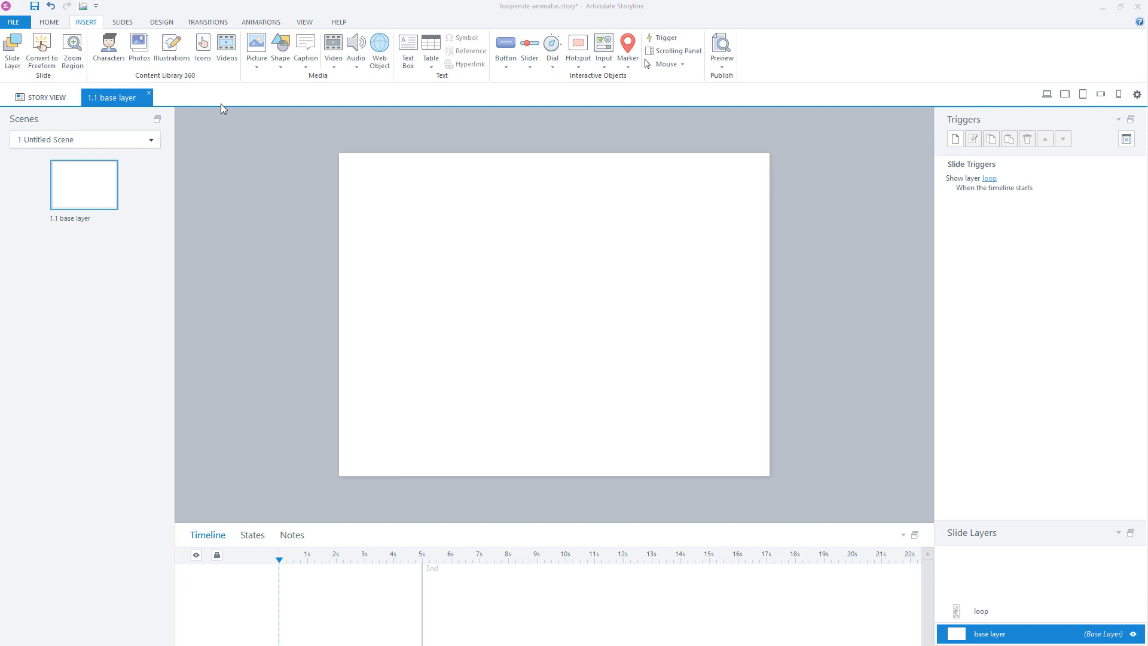
# - Draw a rectangle near the slide's left edge
pyautogui.click(281, 56)
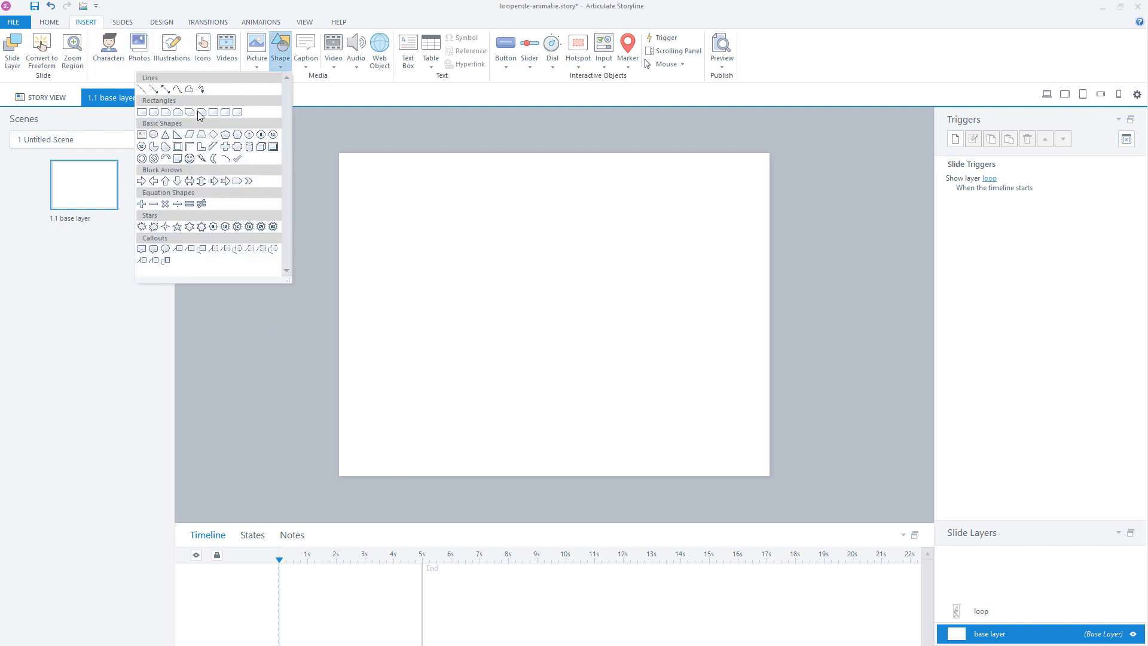
pyautogui.click(142, 111)
pyautogui.moveTo(351, 253); pyautogui.dragTo(421, 296)
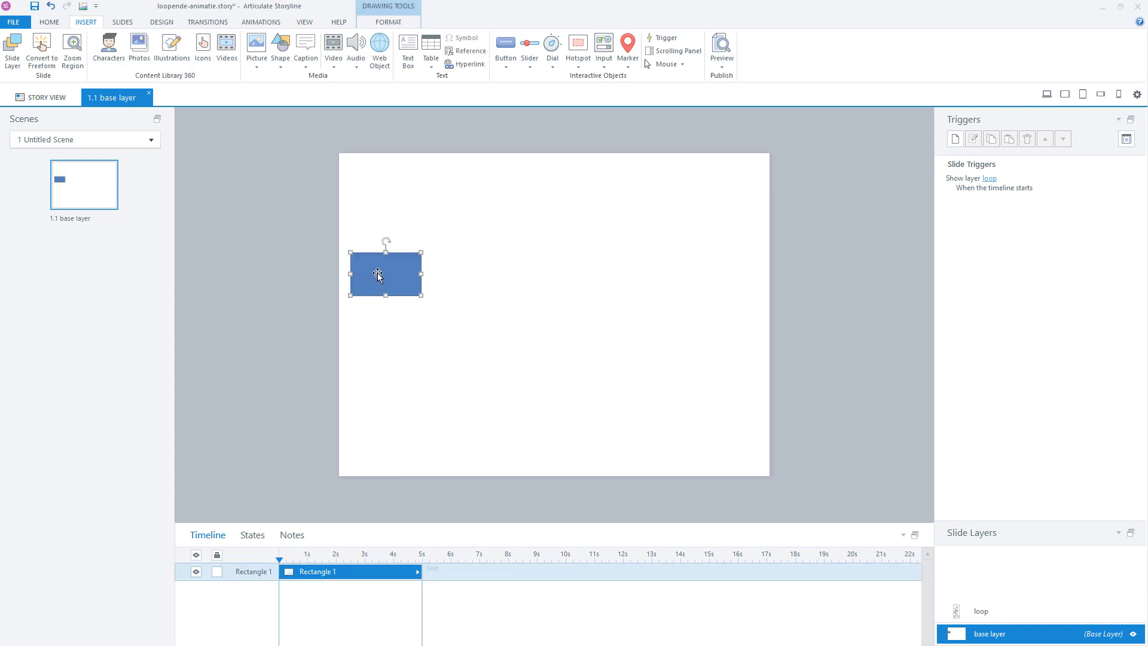
# - Give Rectangle 1 a trigger that pauses the loop timeline when the user clicks it
pyautogui.click(956, 139)
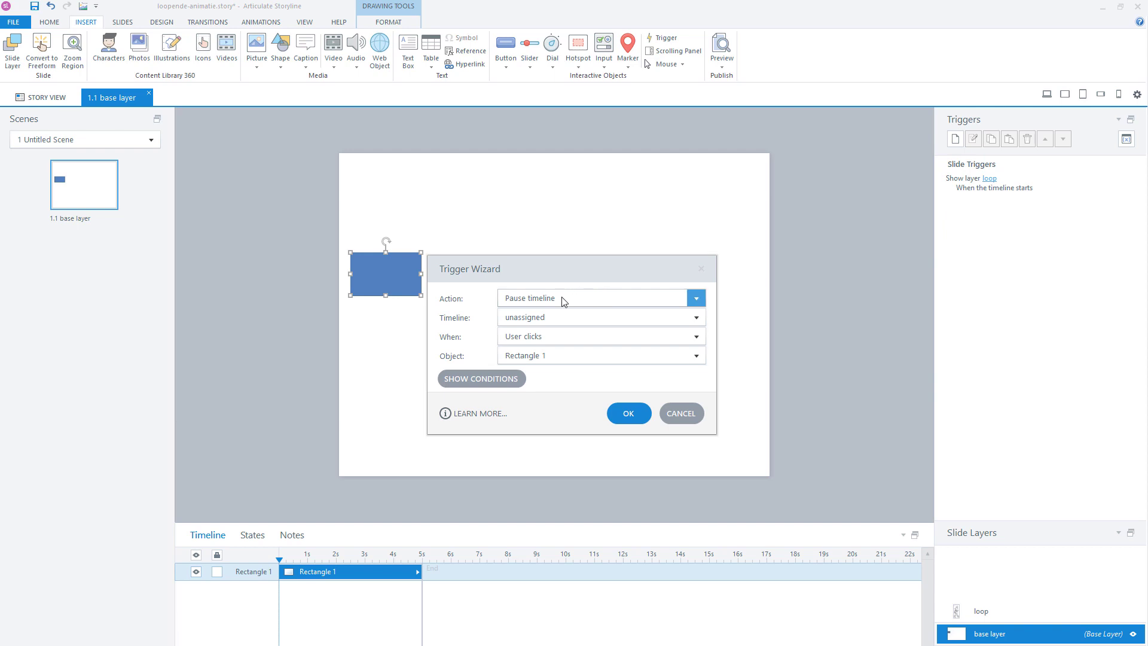
pyautogui.click(533, 316)
pyautogui.click(523, 362)
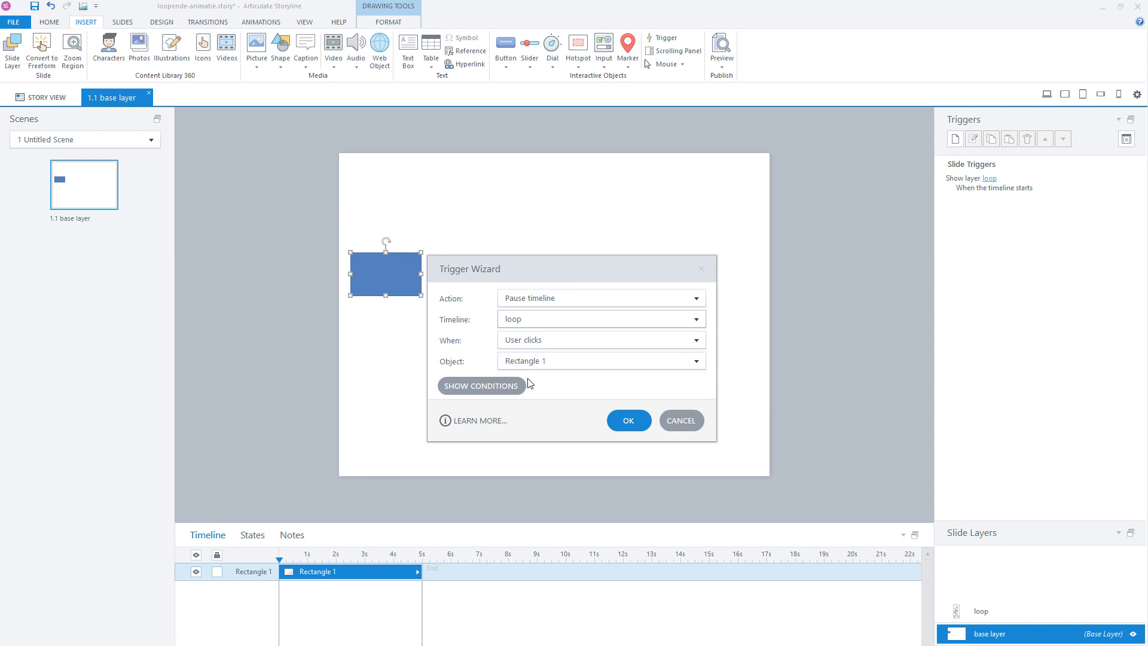
pyautogui.click(624, 421)
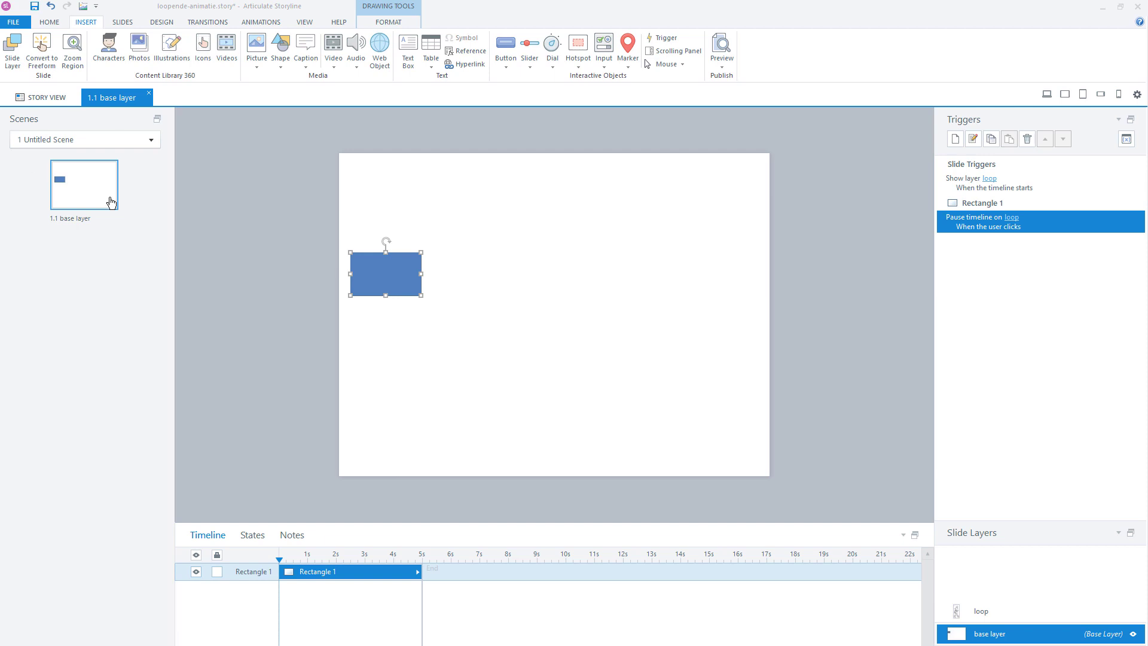
# - Save the project and duplicate the rectangle directly below the original
pyautogui.hotkey('ctrl', 's')
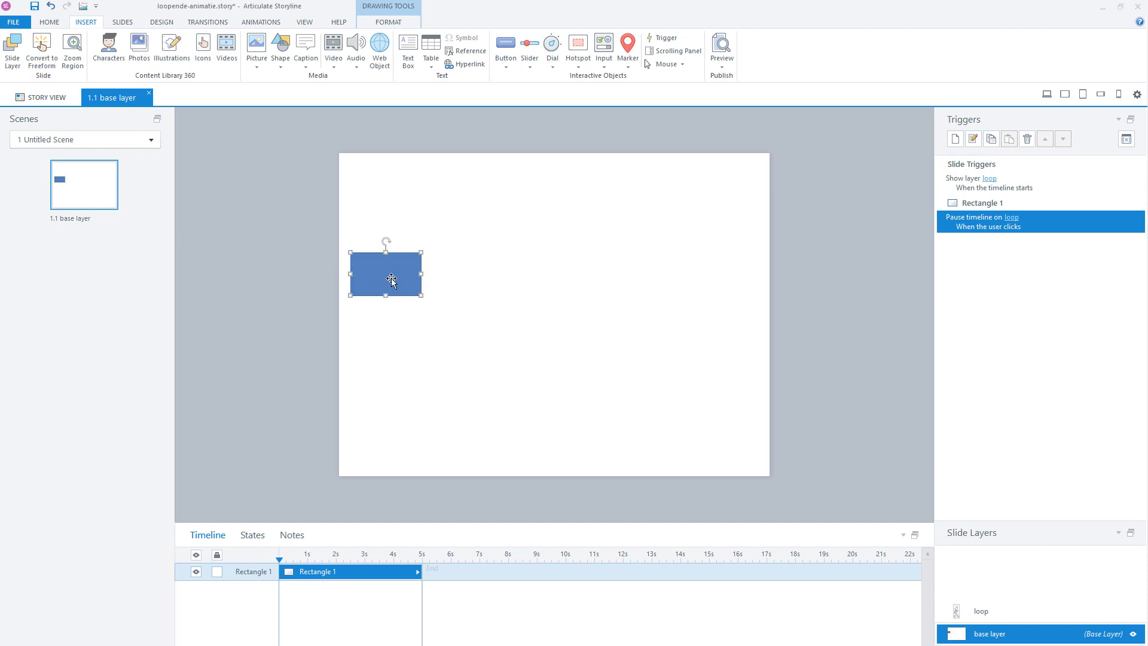
pyautogui.hotkey('ctrl', 'd')
pyautogui.moveTo(391, 280); pyautogui.dragTo(392, 333)
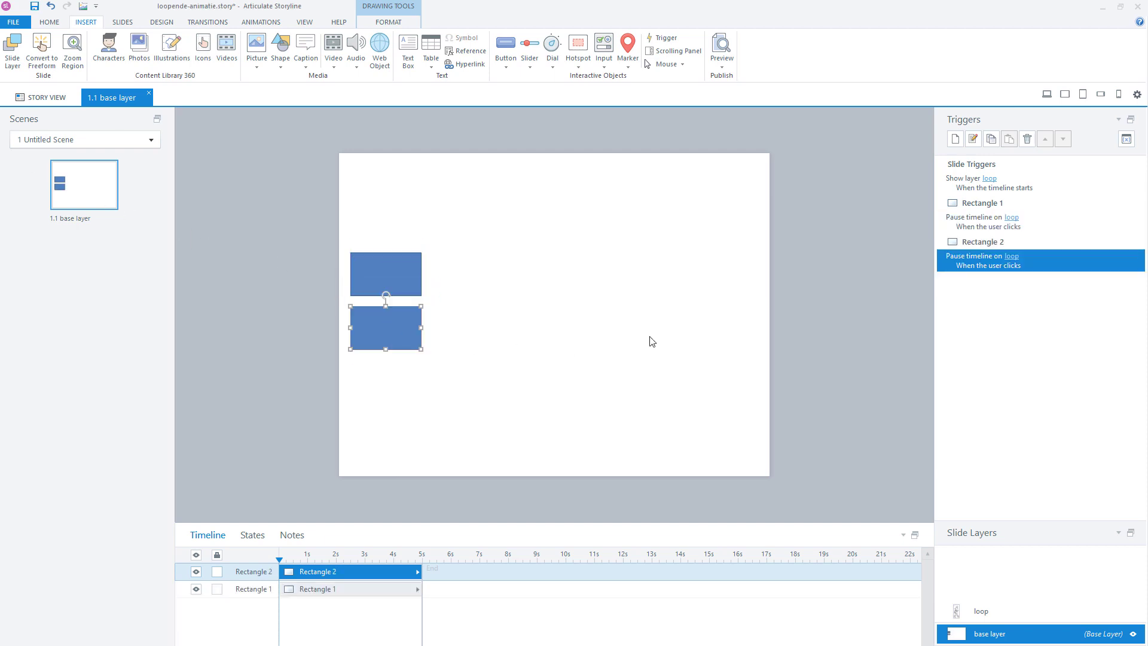
# - Change Rectangle 2's copied trigger to resume the loop timeline on click
pyautogui.doubleClick(969, 263)
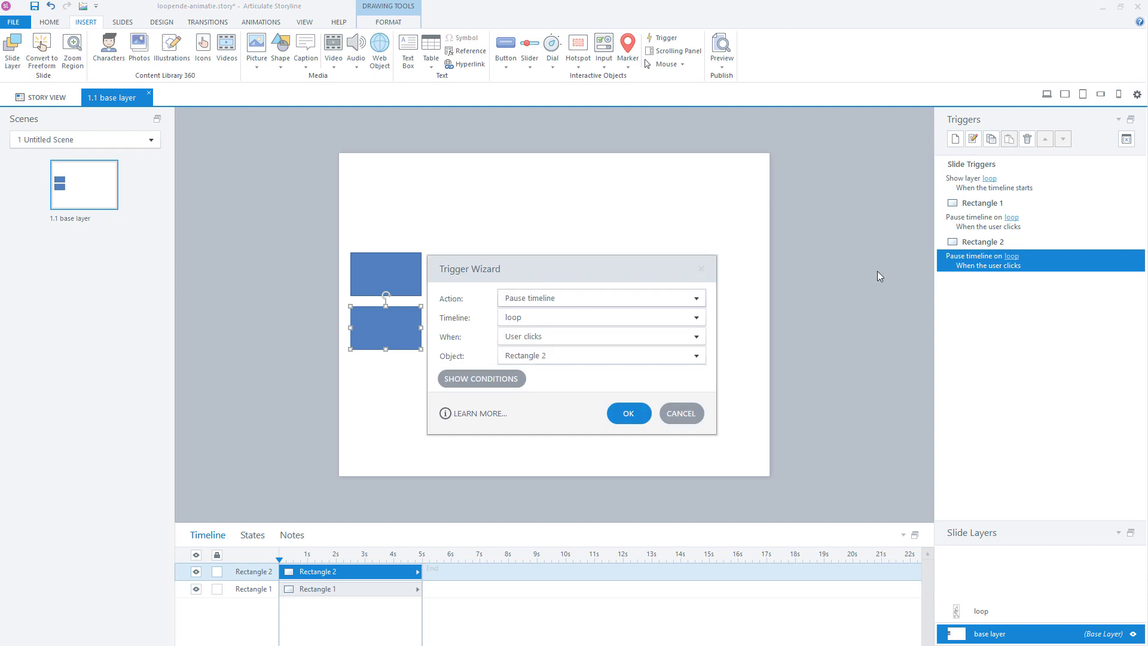
pyautogui.click(569, 301)
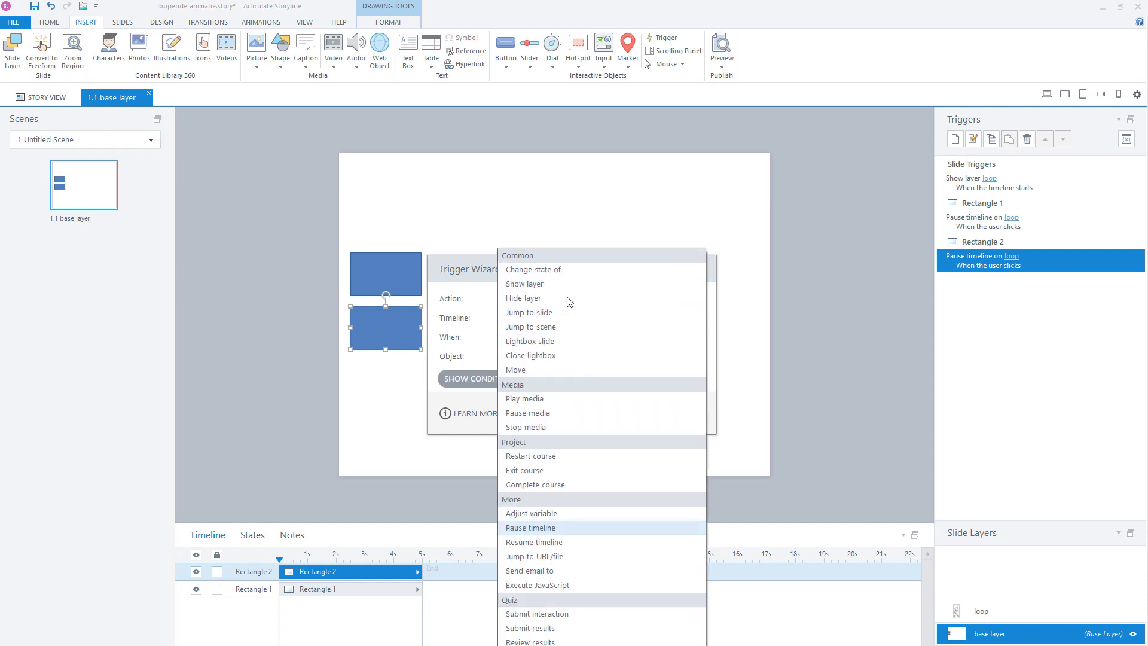
pyautogui.click(539, 547)
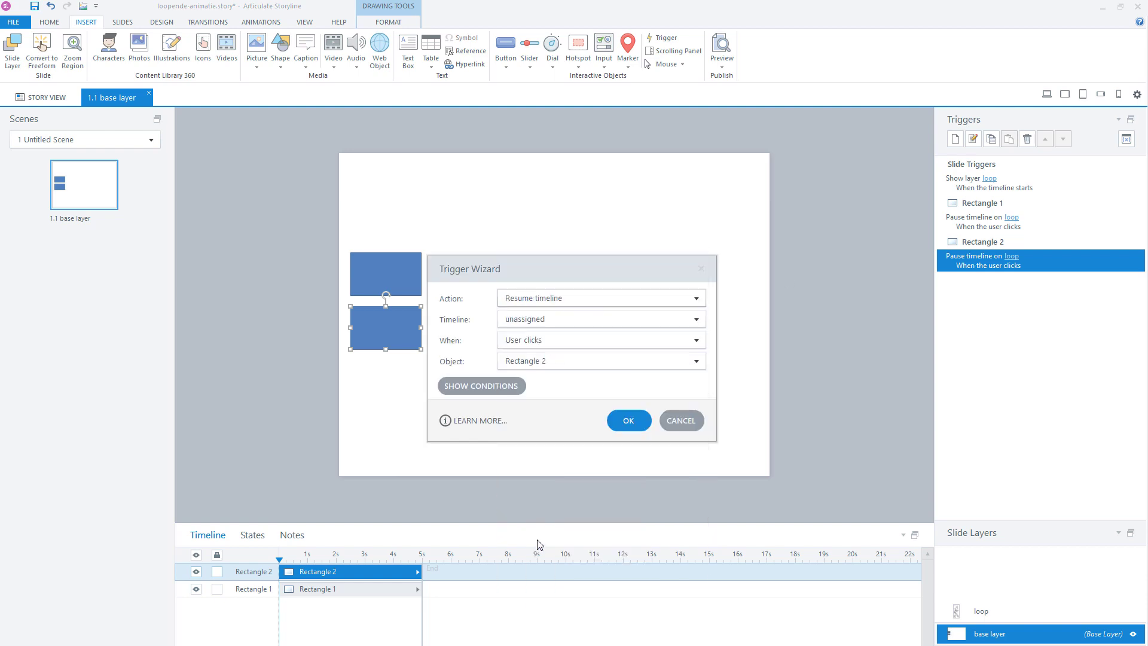
pyautogui.click(556, 323)
pyautogui.click(543, 365)
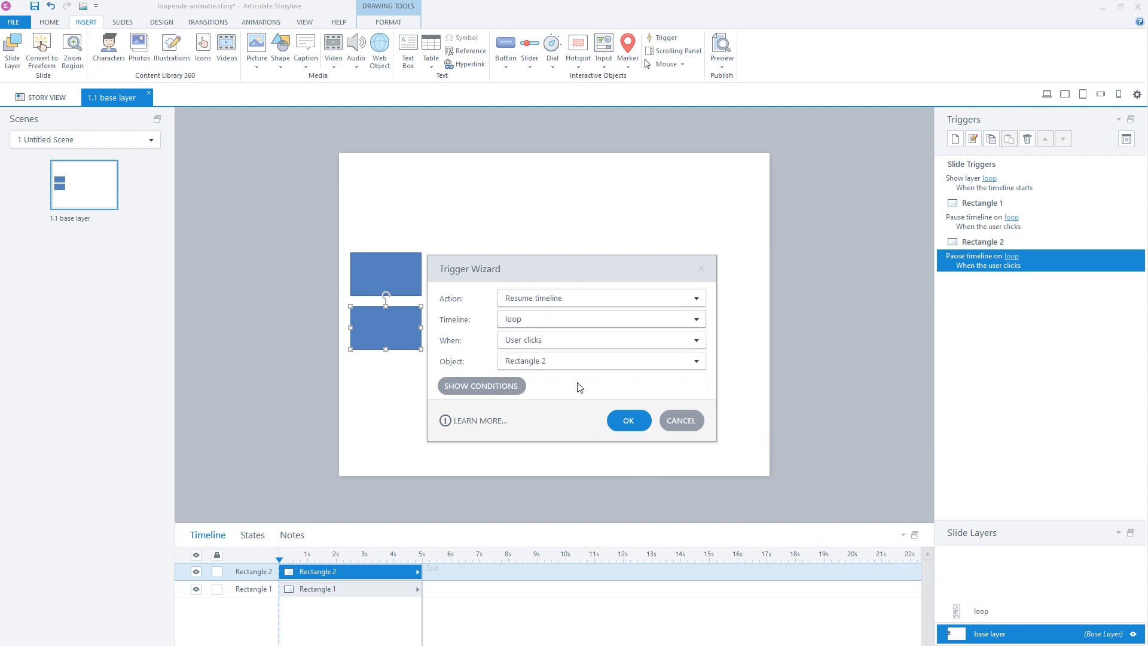
pyautogui.click(629, 421)
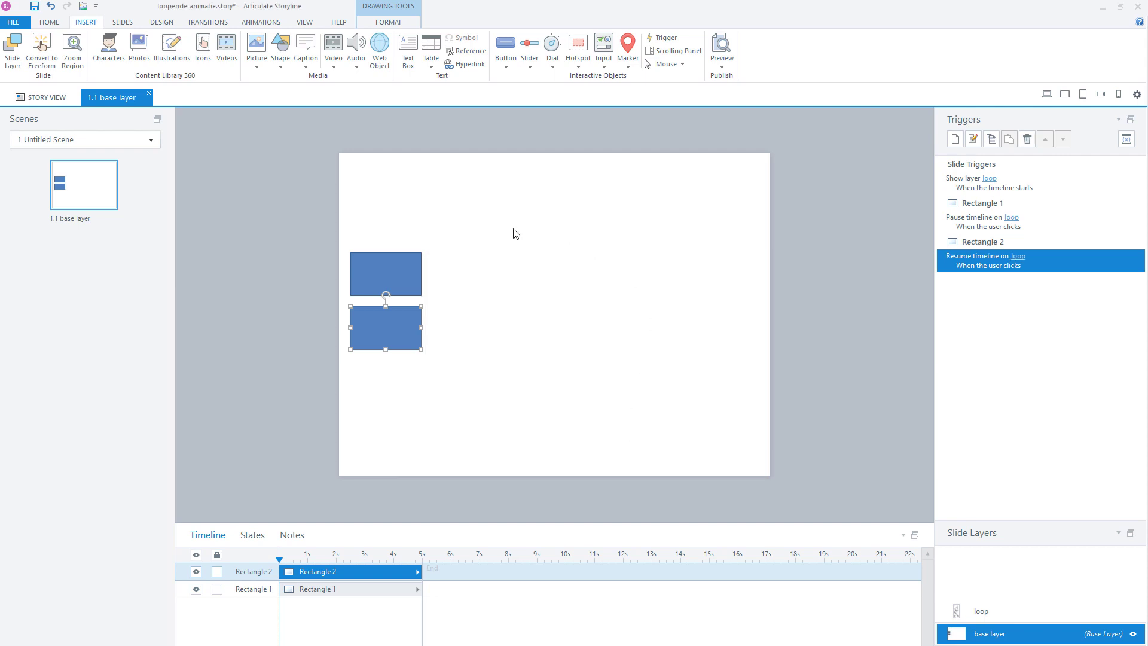
# - Preview this slide to test the walking boy with the pause and resume rectangles
pyautogui.click(723, 71)
pyautogui.click(708, 79)
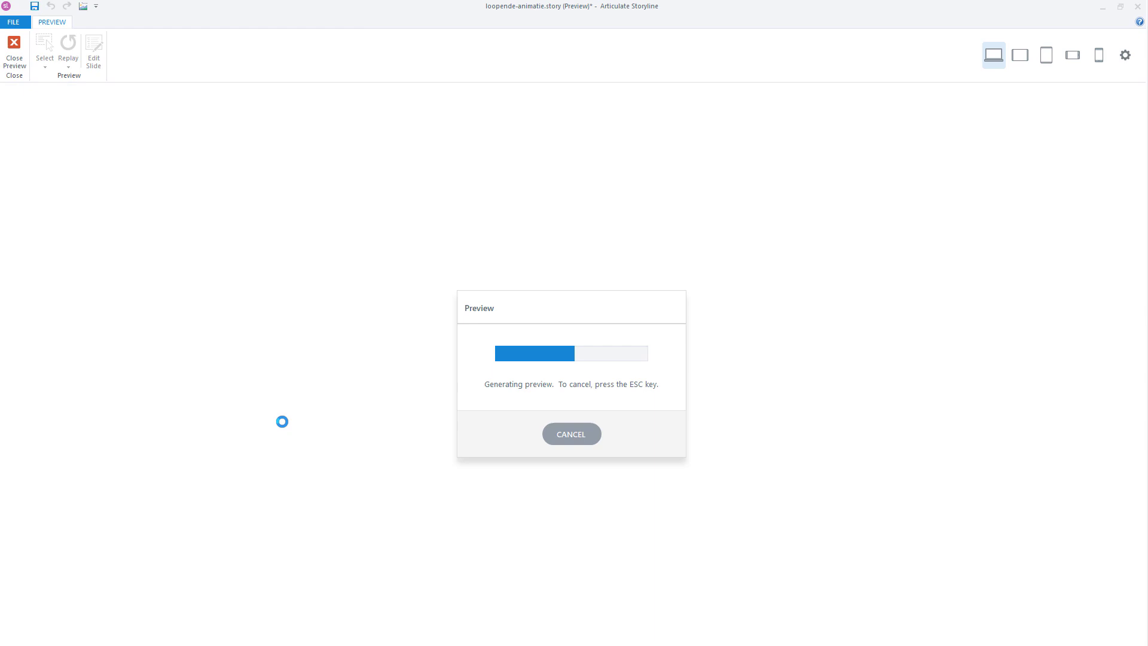